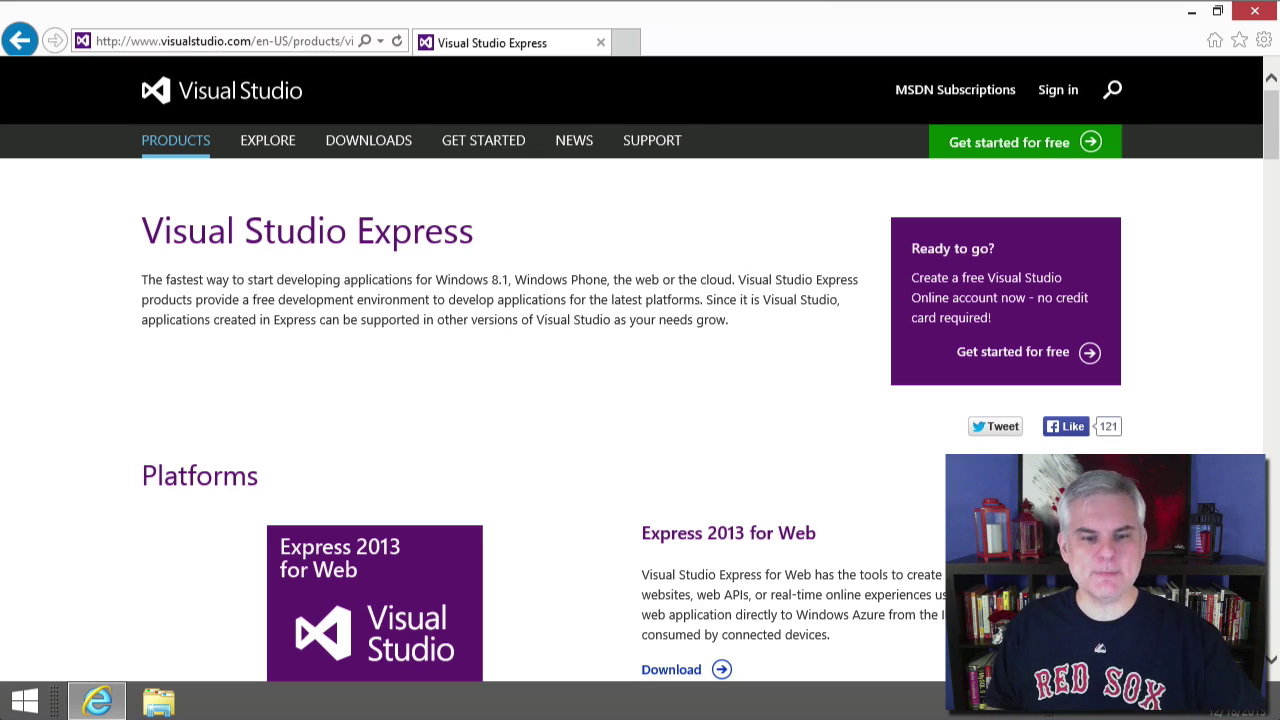
{"action": "scroll", "coordinate": [784, 451], "scroll_direction": "down", "scroll_amount": 3}
{"action": "scroll", "coordinate": [784, 451], "scroll_direction": "down", "scroll_amount": 6}
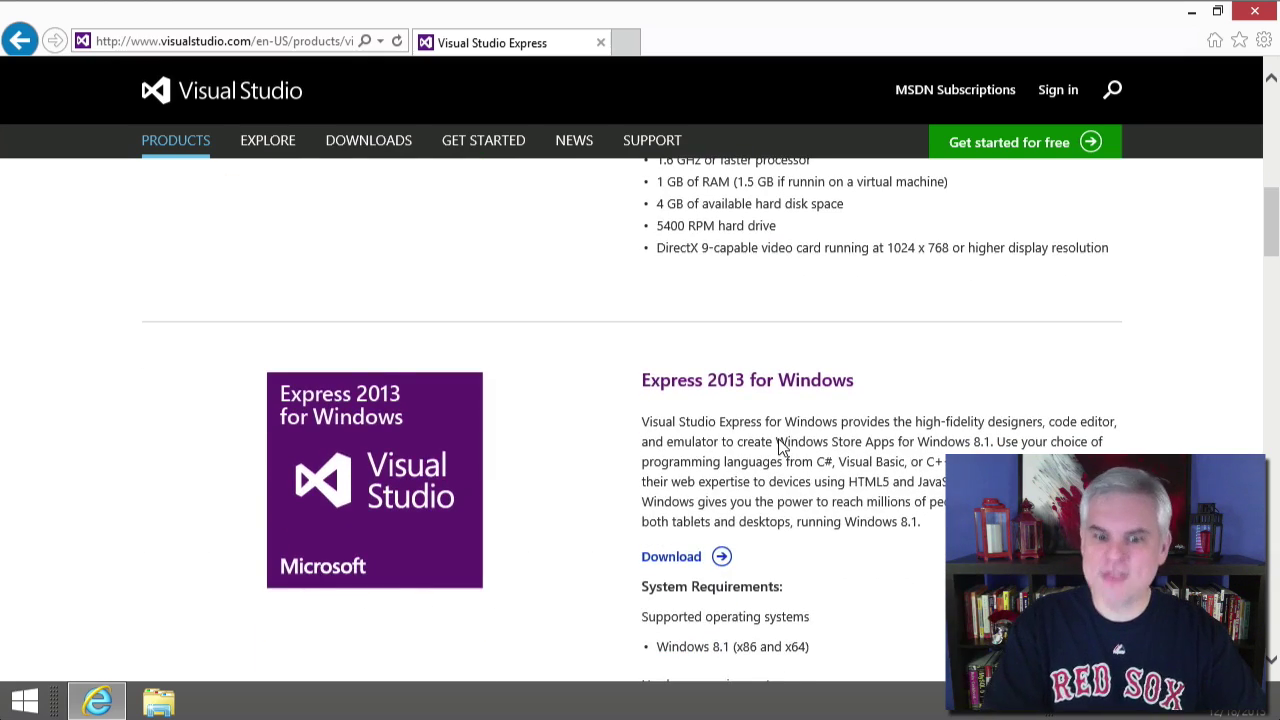
{"action": "scroll", "coordinate": [782, 447], "scroll_direction": "down", "scroll_amount": 7}
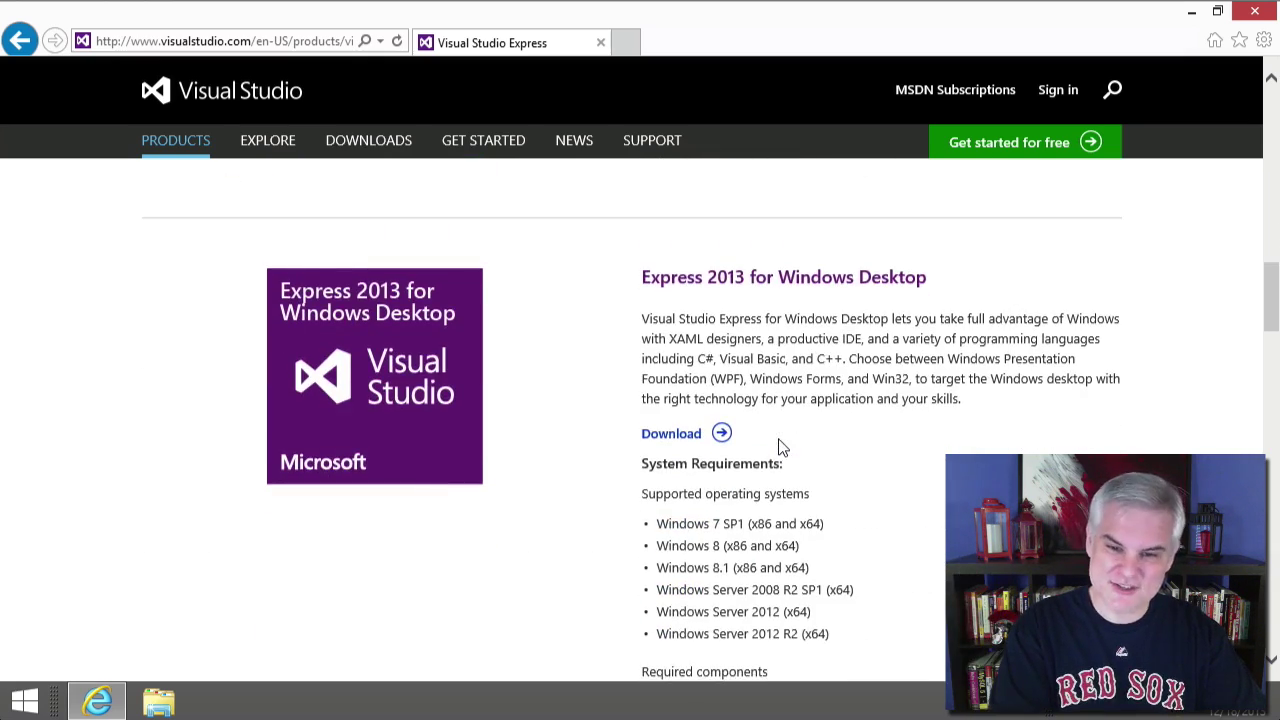
{"action": "scroll", "coordinate": [782, 447], "scroll_direction": "down", "scroll_amount": 6}
{"action": "scroll", "coordinate": [782, 447], "scroll_direction": "up", "scroll_amount": 4}
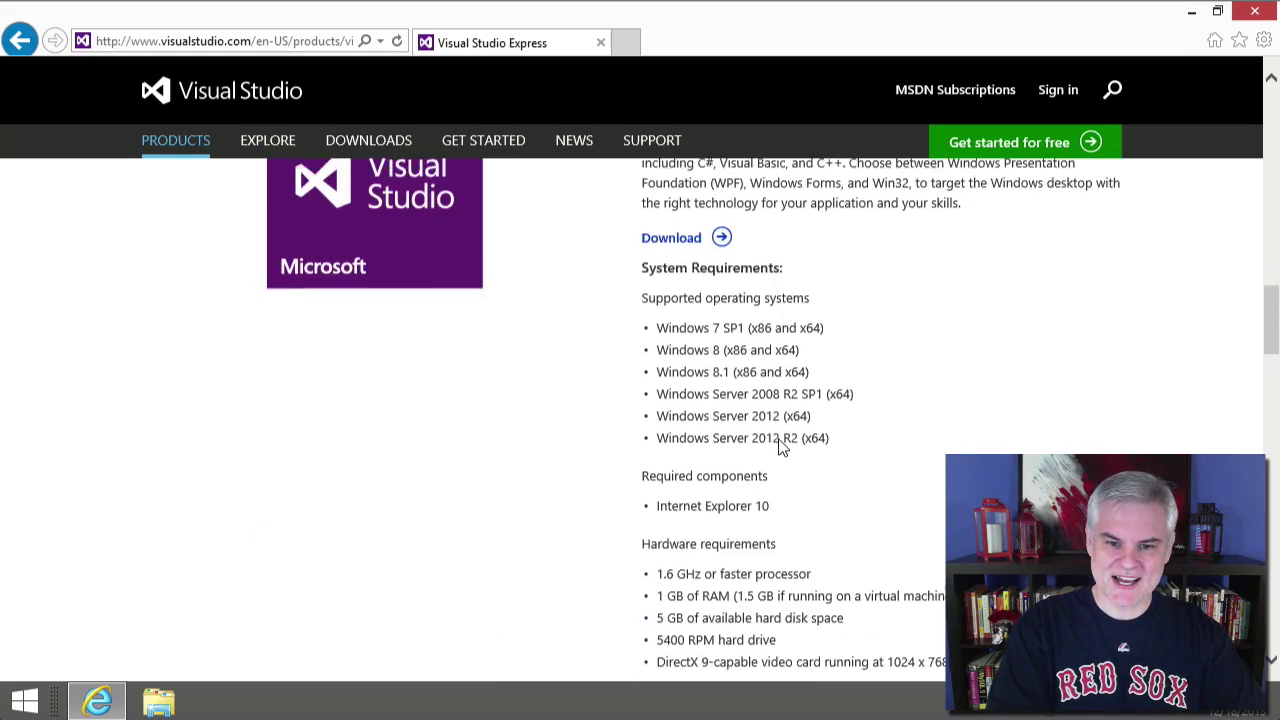
{"action": "scroll", "coordinate": [782, 447], "scroll_direction": "up", "scroll_amount": 2}
{"action": "scroll", "coordinate": [782, 447], "scroll_direction": "down", "scroll_amount": 13}
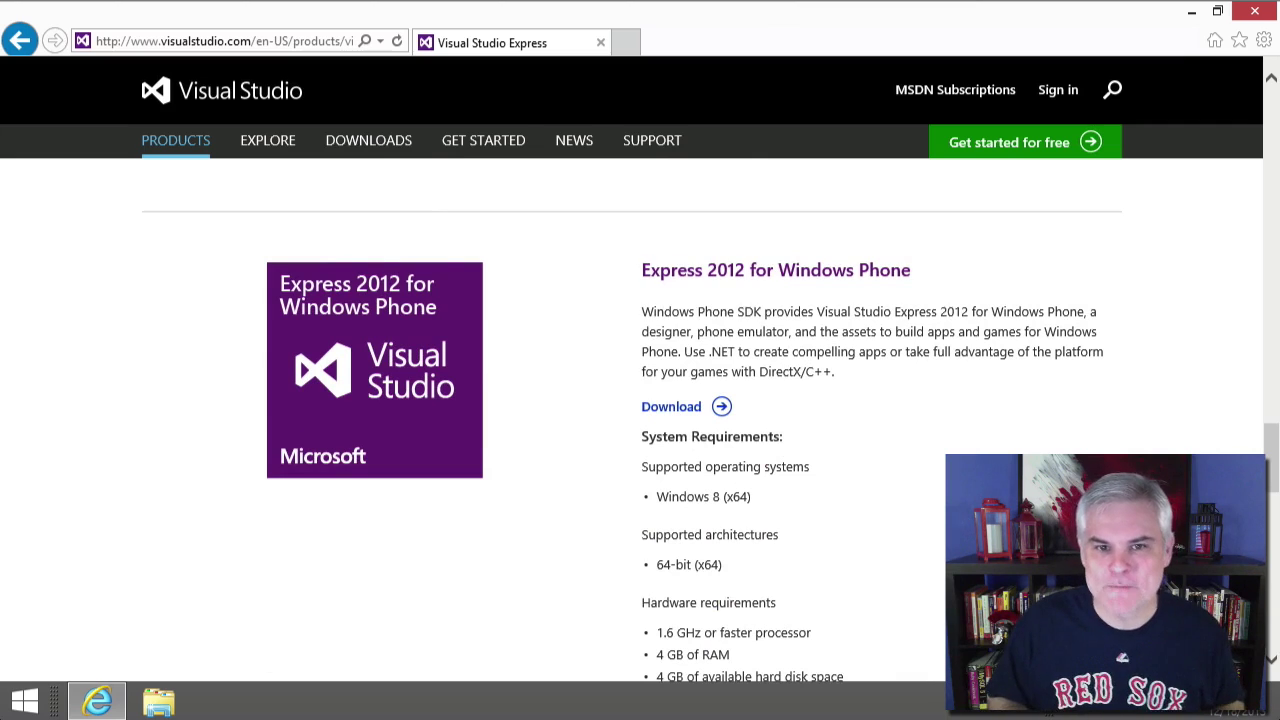
{"action": "scroll", "coordinate": [760, 306], "scroll_direction": "up", "scroll_amount": 1}
{"action": "scroll", "coordinate": [760, 306], "scroll_direction": "down", "scroll_amount": 5}
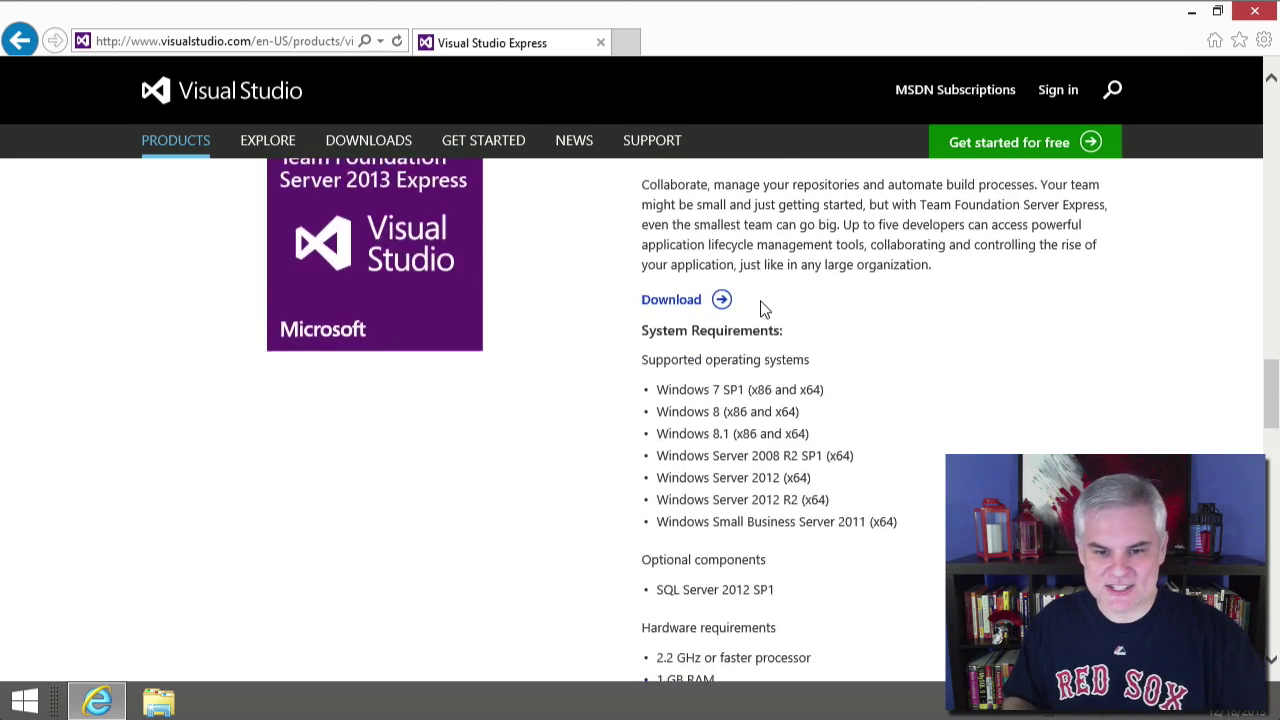
{"action": "scroll", "coordinate": [760, 306], "scroll_direction": "up", "scroll_amount": 6}
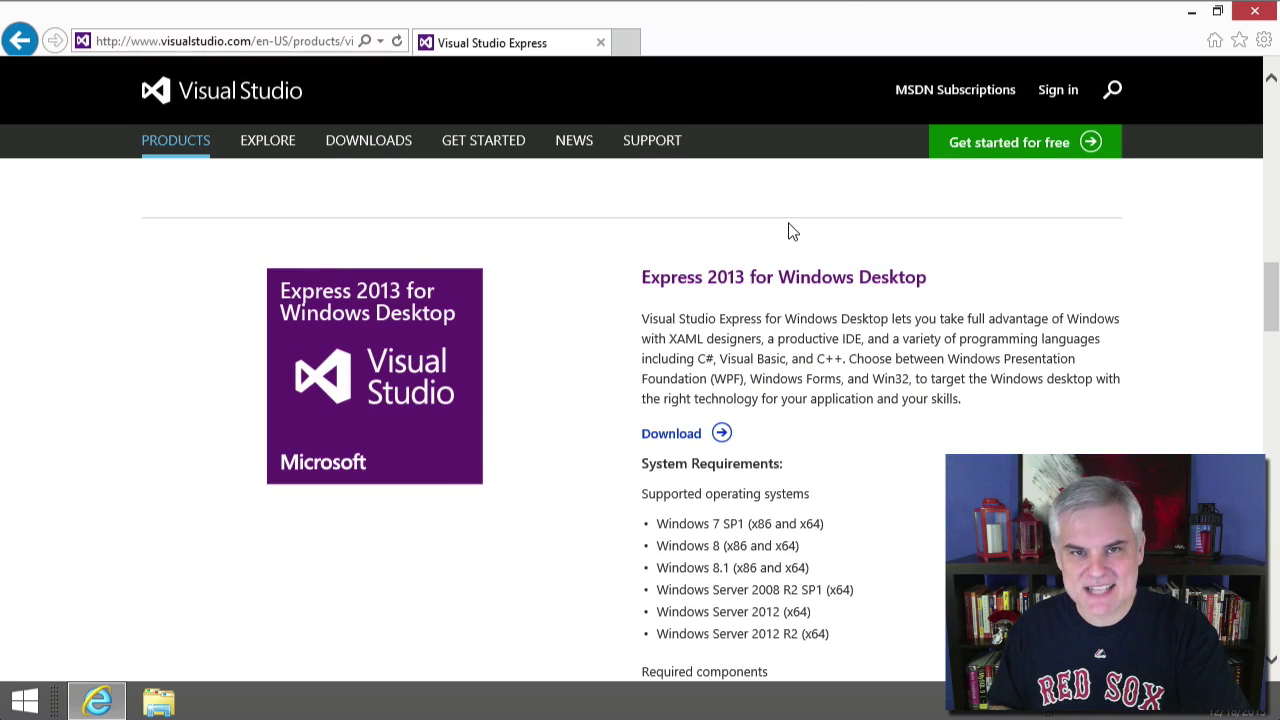
{"action": "scroll", "coordinate": [792, 231], "scroll_direction": "up", "scroll_amount": 1}
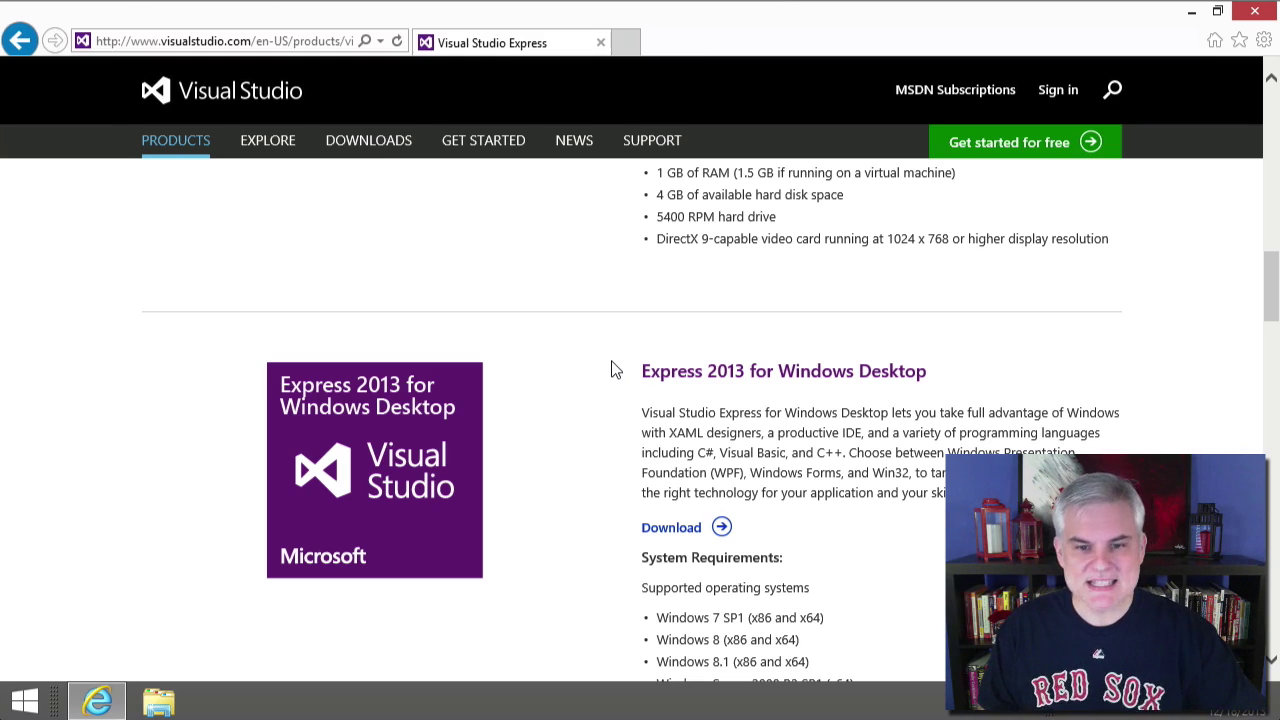
{"action": "scroll", "coordinate": [620, 437], "scroll_direction": "up", "scroll_amount": 4}
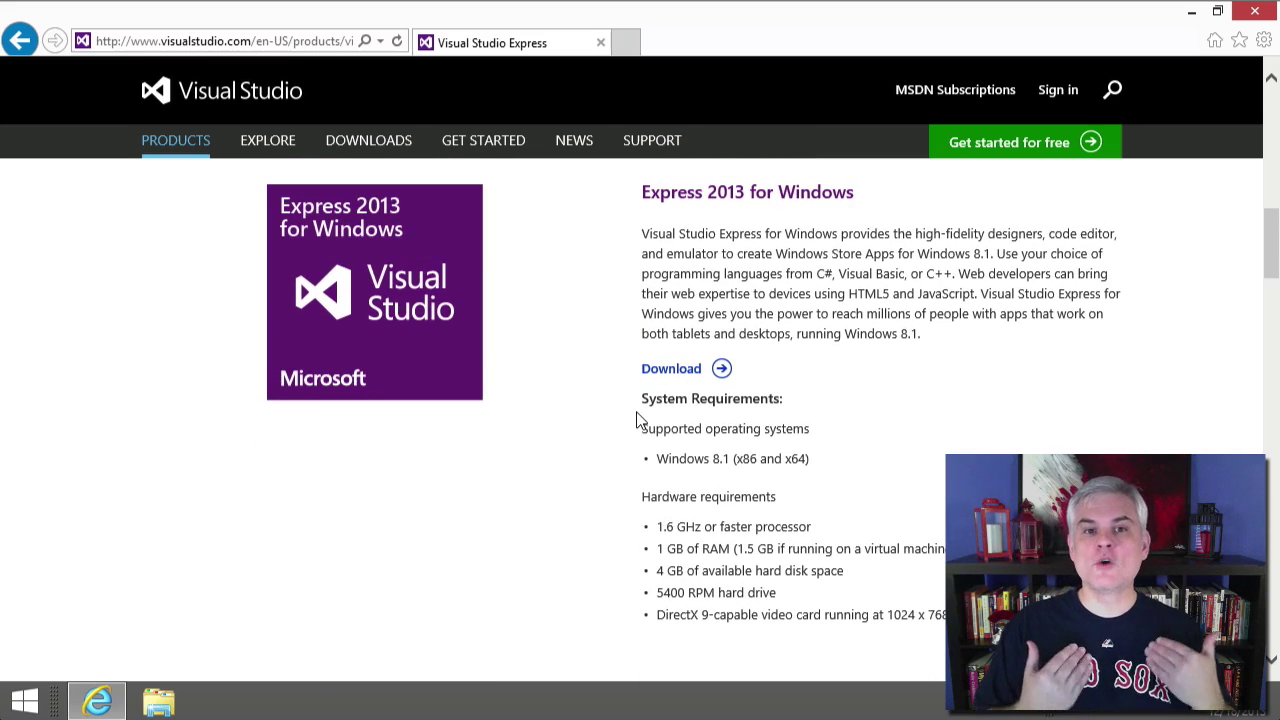
- Return from the Start screen to the Visual Studio Express page in Internet Explorer
{"action": "scroll", "coordinate": [654, 411], "scroll_direction": "down", "scroll_amount": 4}
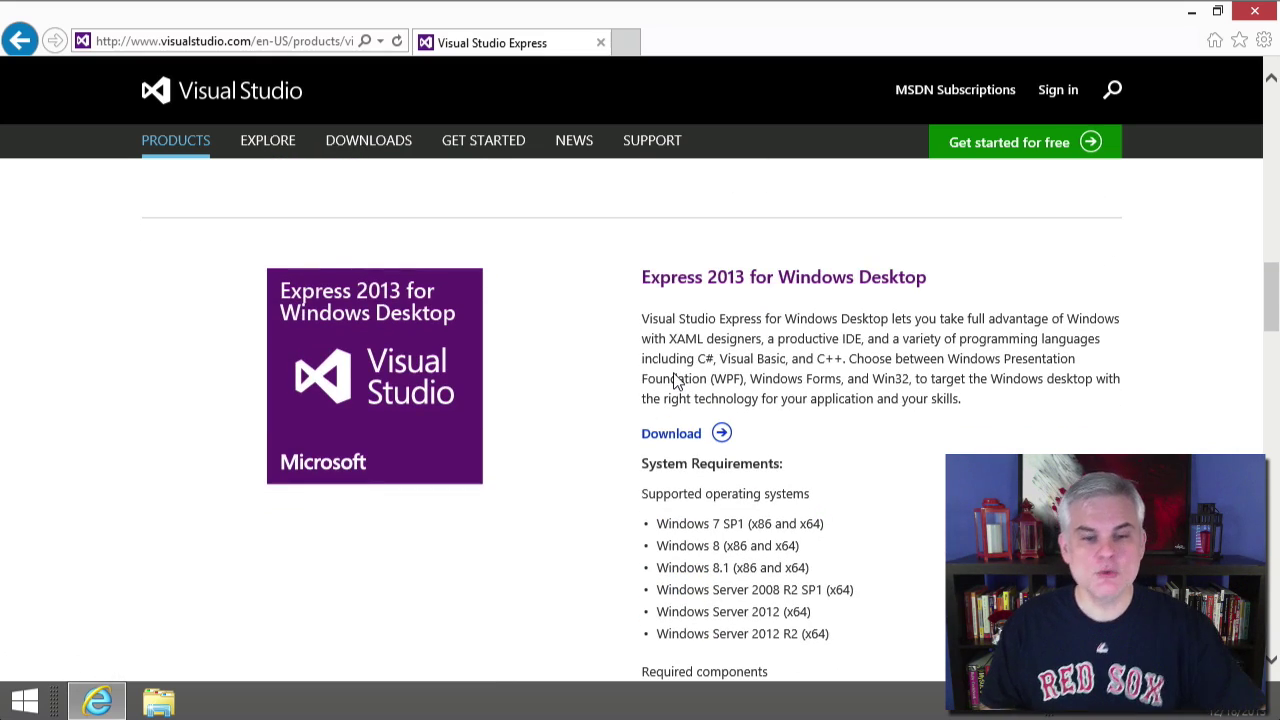
{"action": "scroll", "coordinate": [608, 406], "scroll_direction": "up", "scroll_amount": 4}
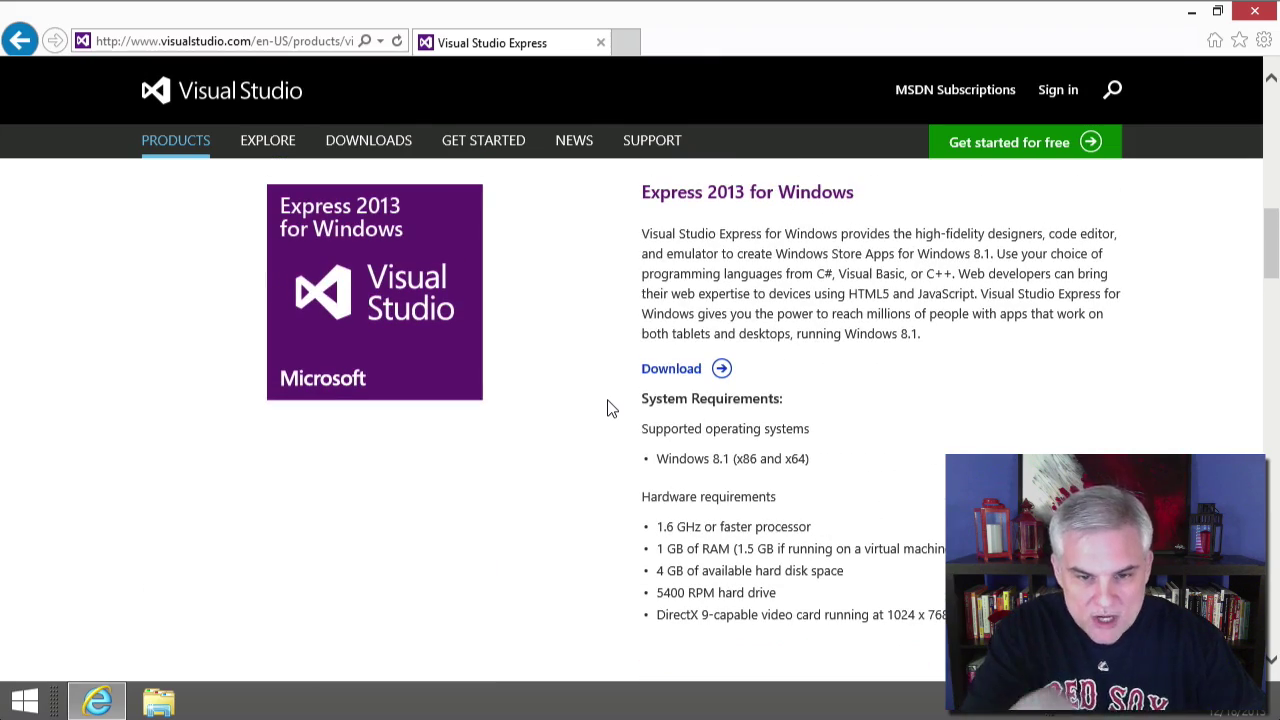
{"action": "key", "text": "super"}
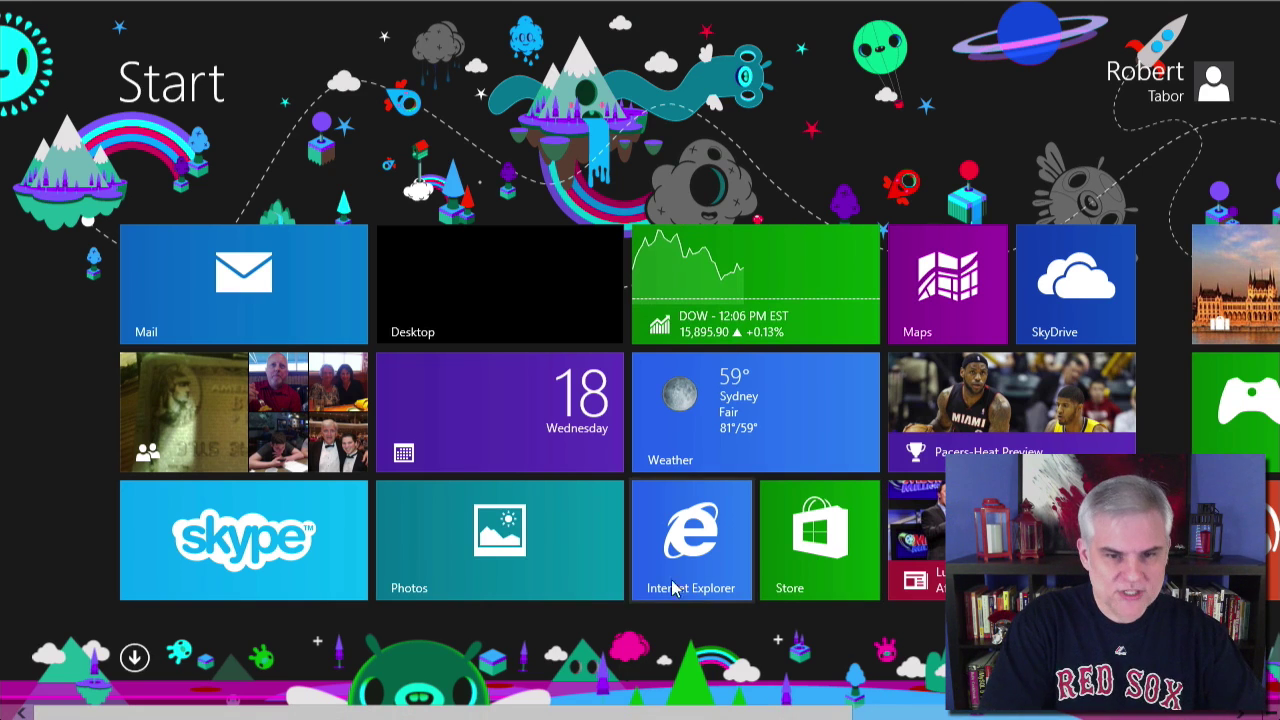
{"action": "left_click", "coordinate": [442, 295]}
- Request the Express 2013 for Windows Desktop download
{"action": "scroll", "coordinate": [514, 420], "scroll_direction": "up", "scroll_amount": 10}
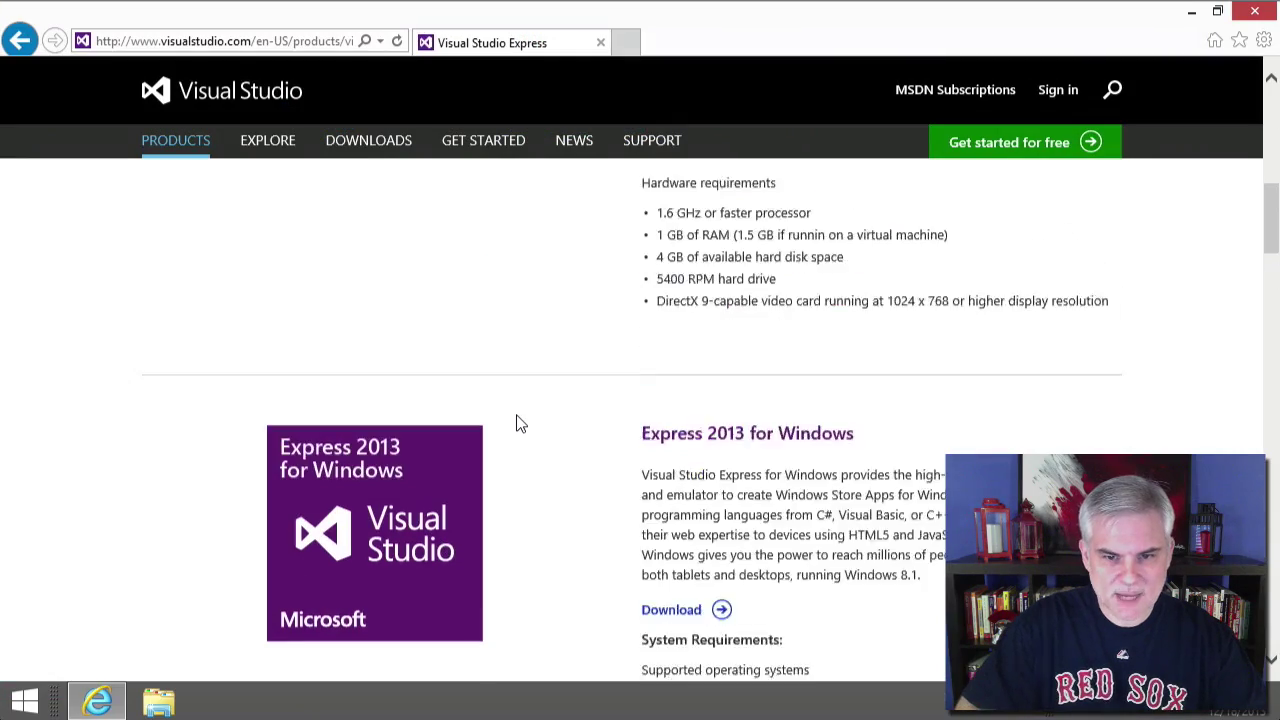
{"action": "scroll", "coordinate": [518, 423], "scroll_direction": "down", "scroll_amount": 10}
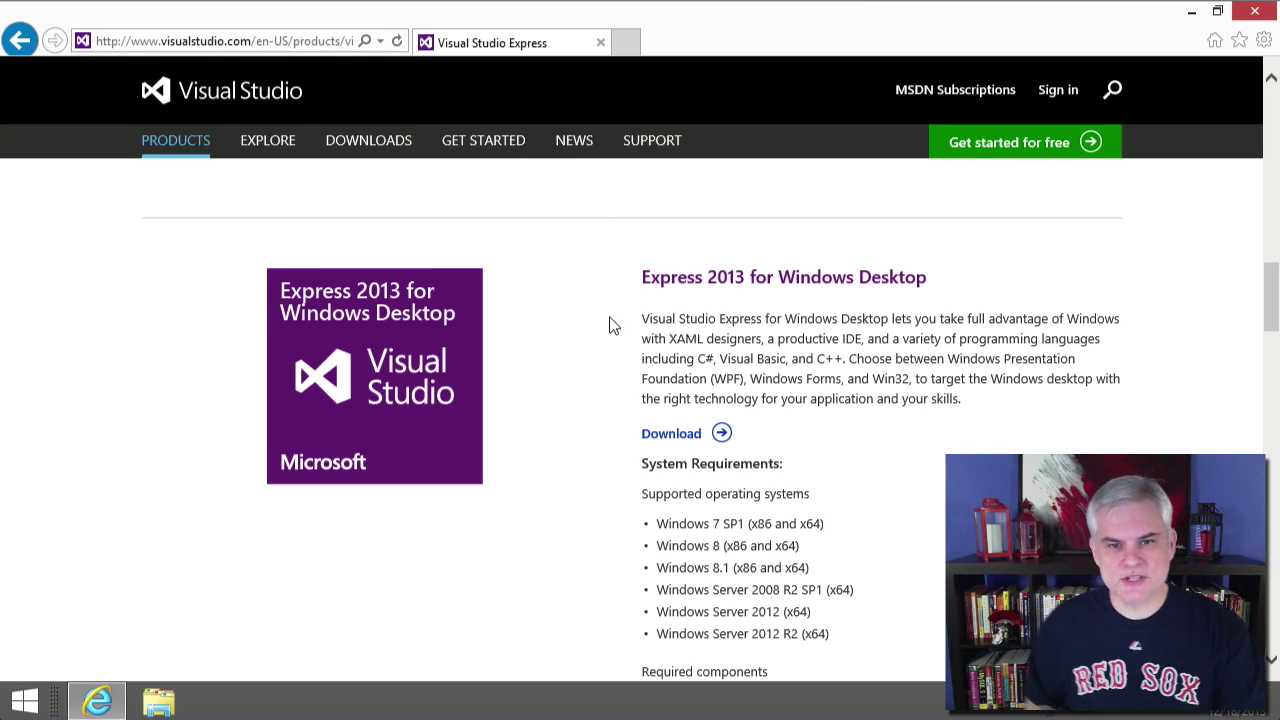
{"action": "left_click", "coordinate": [672, 434]}
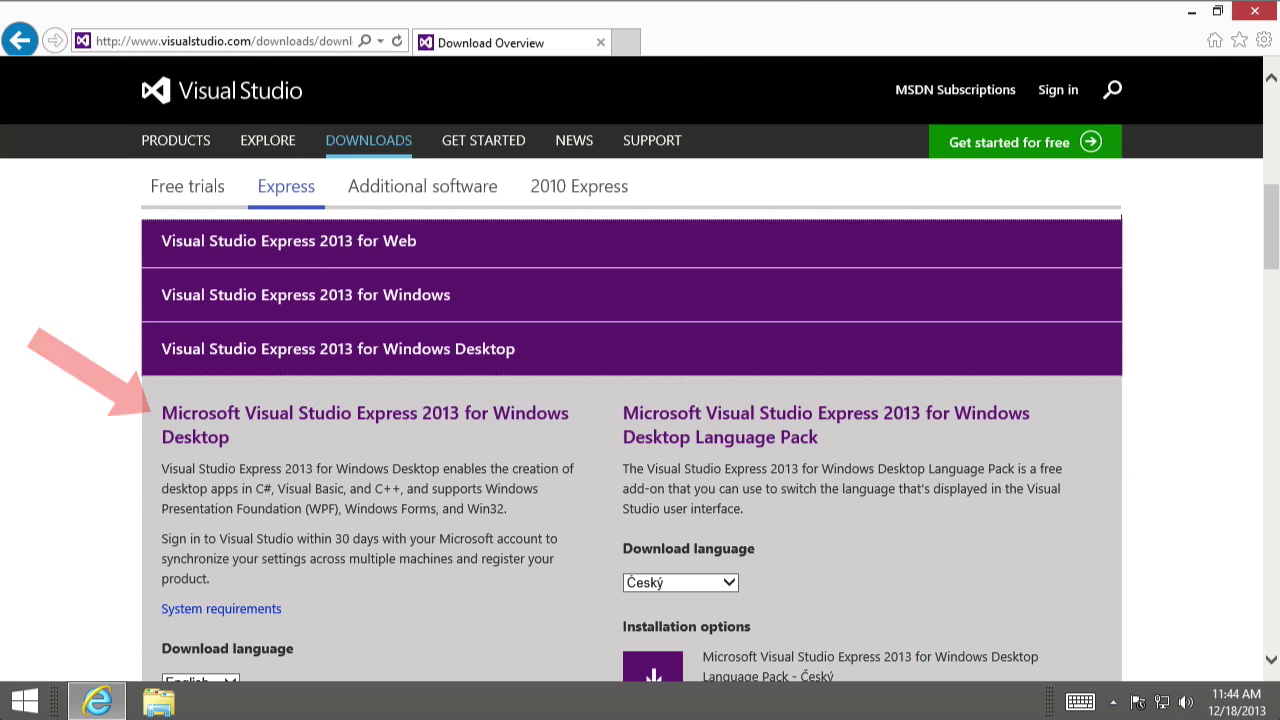
{"action": "scroll", "coordinate": [101, 403], "scroll_direction": "down", "scroll_amount": 2}
{"action": "scroll", "coordinate": [101, 403], "scroll_direction": "up", "scroll_amount": 1}
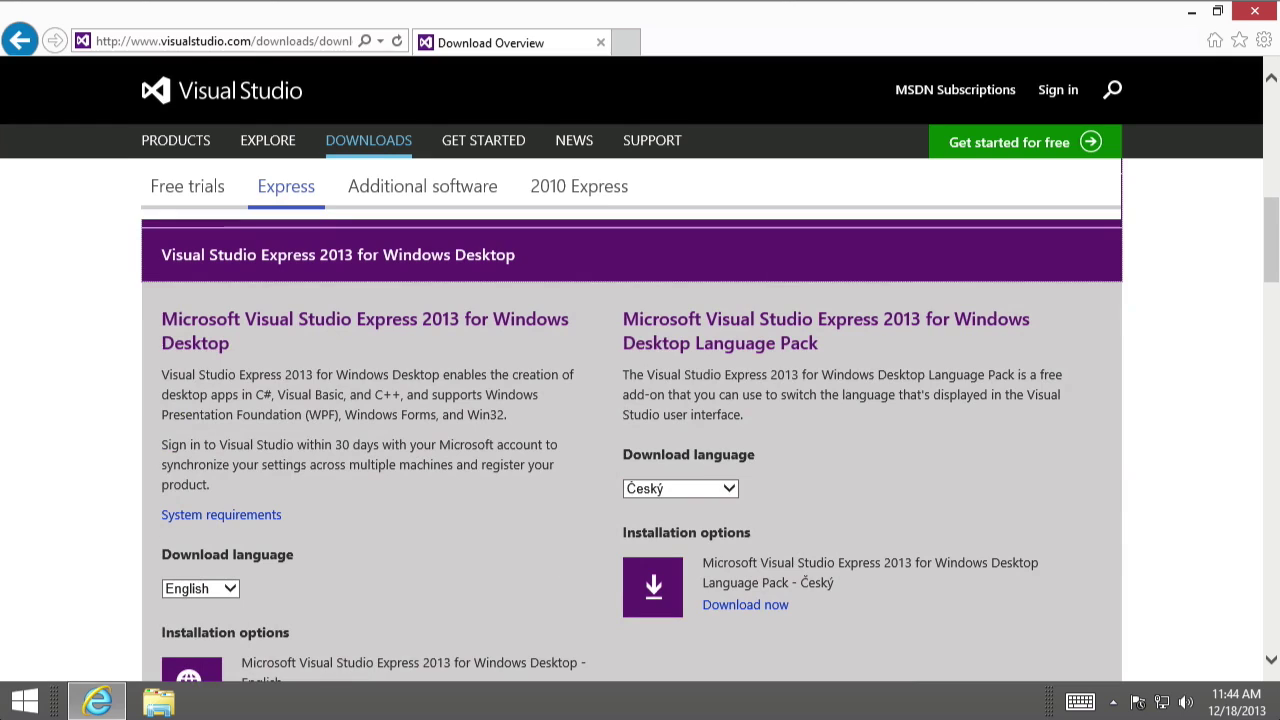
{"action": "scroll", "coordinate": [76, 532], "scroll_direction": "down", "scroll_amount": 2}
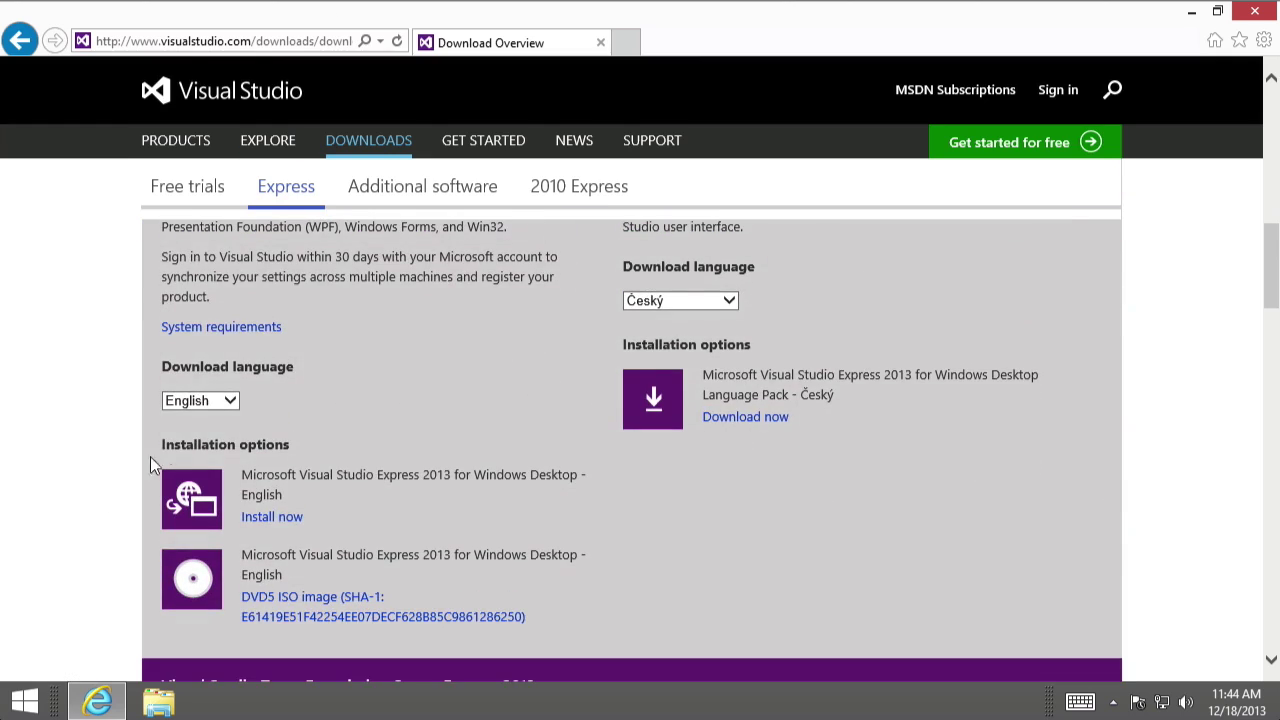
{"action": "left_click", "coordinate": [230, 396]}
{"action": "left_click", "coordinate": [230, 396]}
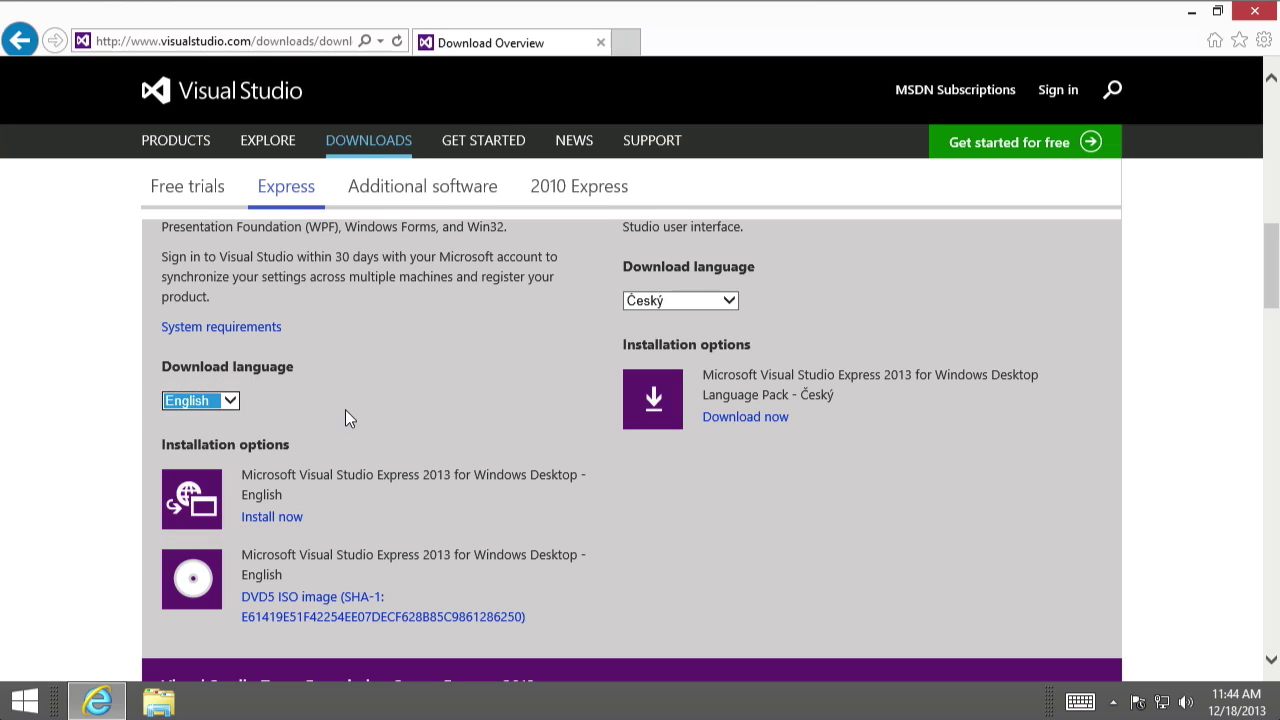
{"action": "scroll", "coordinate": [345, 410], "scroll_direction": "down", "scroll_amount": 1}
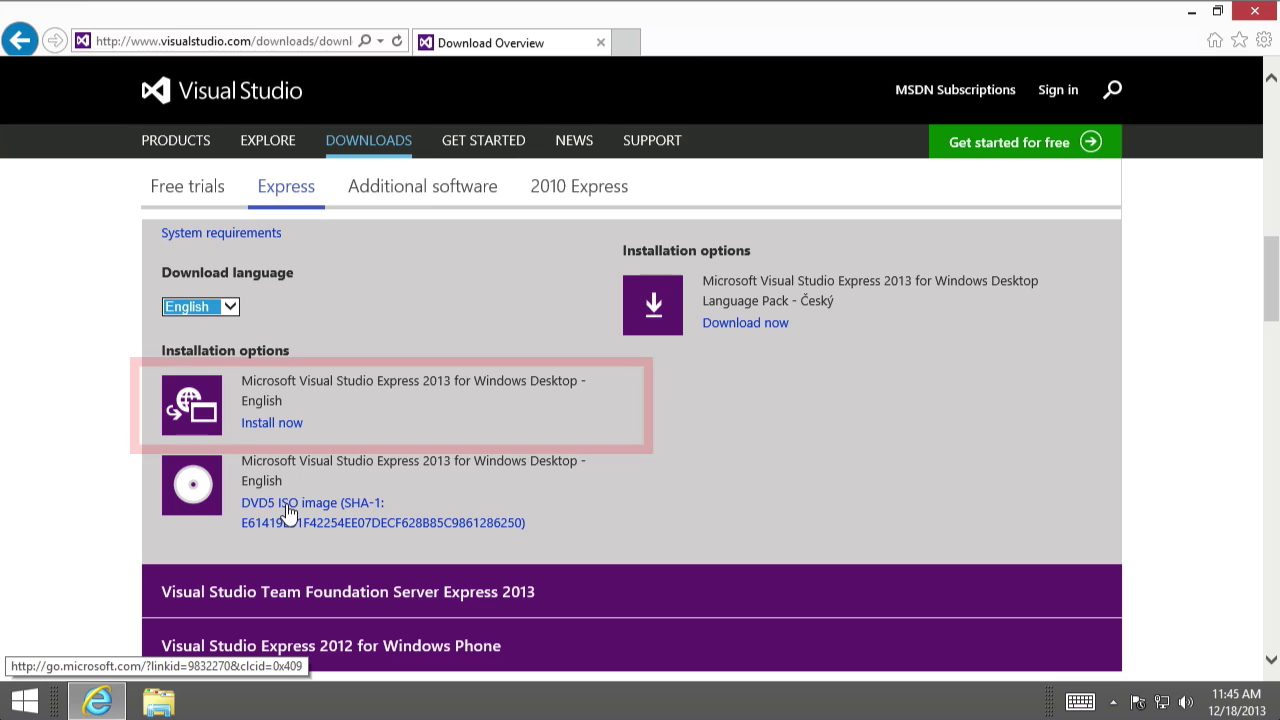
- Choose Install now for English Express 2013, sign out, then sign back in with the Microsoft account e-mail and password
{"action": "left_click", "coordinate": [273, 425]}
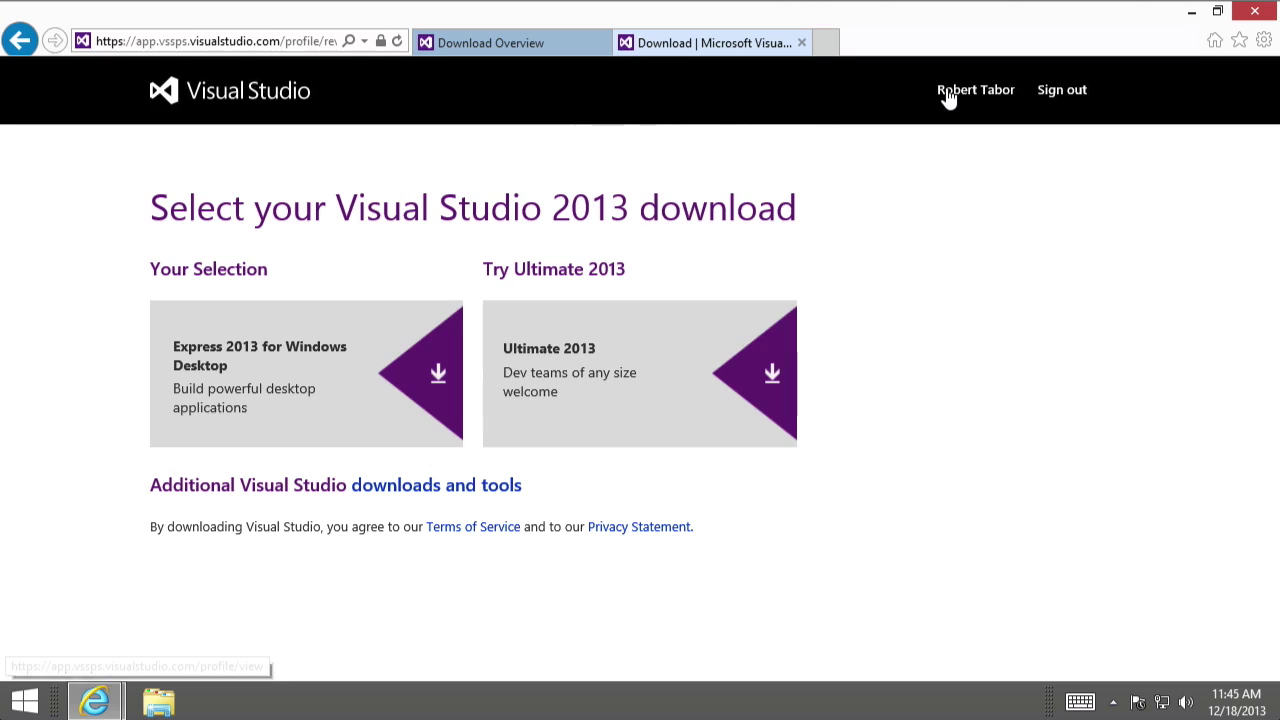
{"action": "left_click", "coordinate": [1040, 95]}
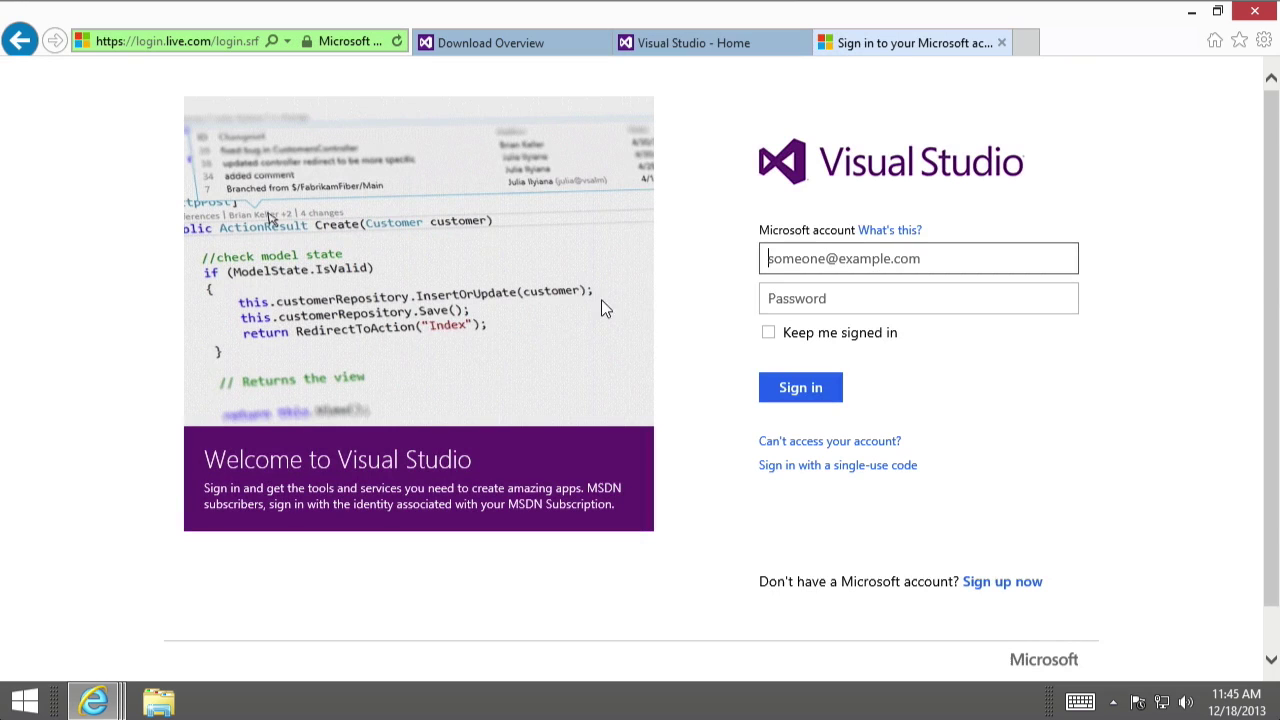
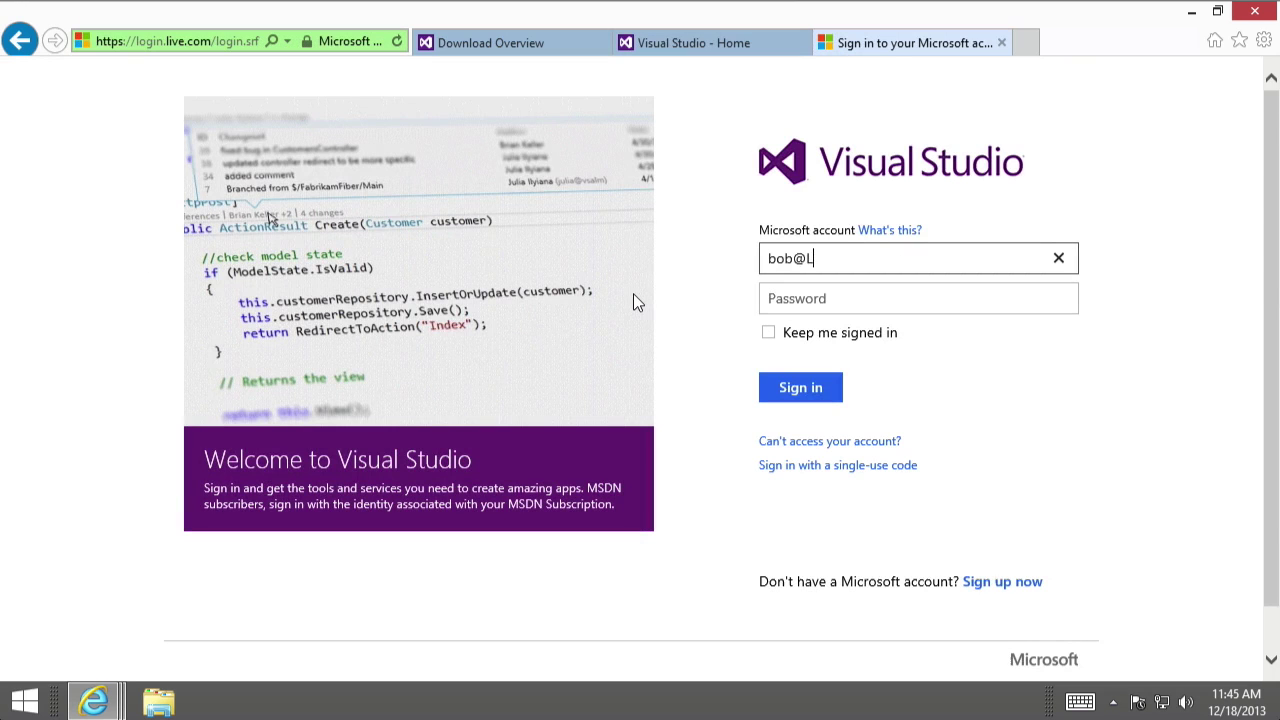
{"action": "key", "text": "Tab"}
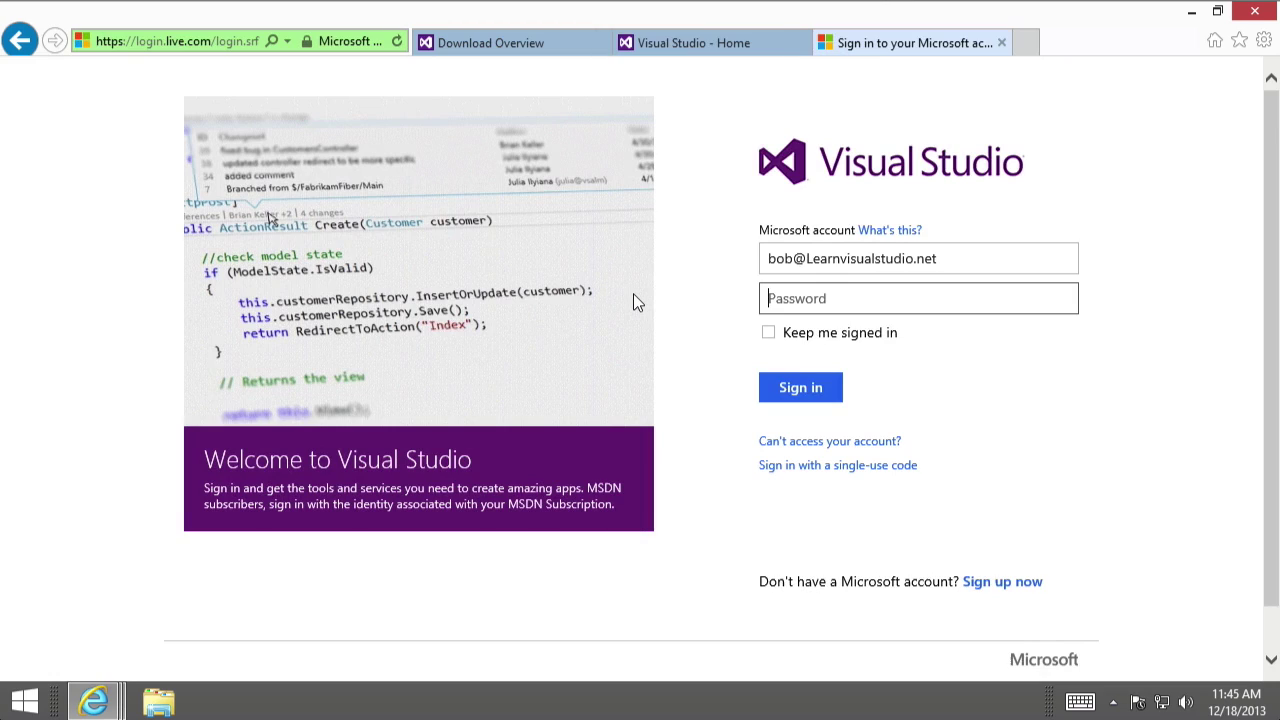
{"action": "type", "text": "••••••••••"}
{"action": "left_click", "coordinate": [787, 391]}
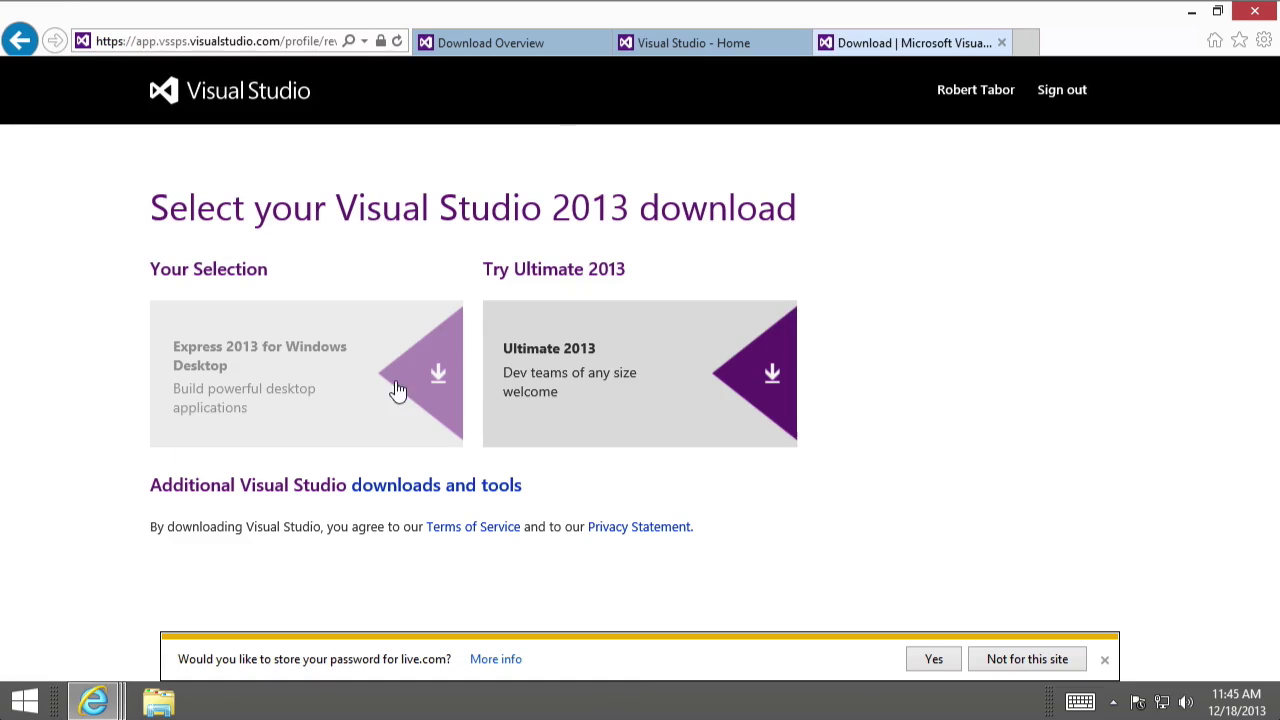
{"action": "left_click", "coordinate": [374, 394]}
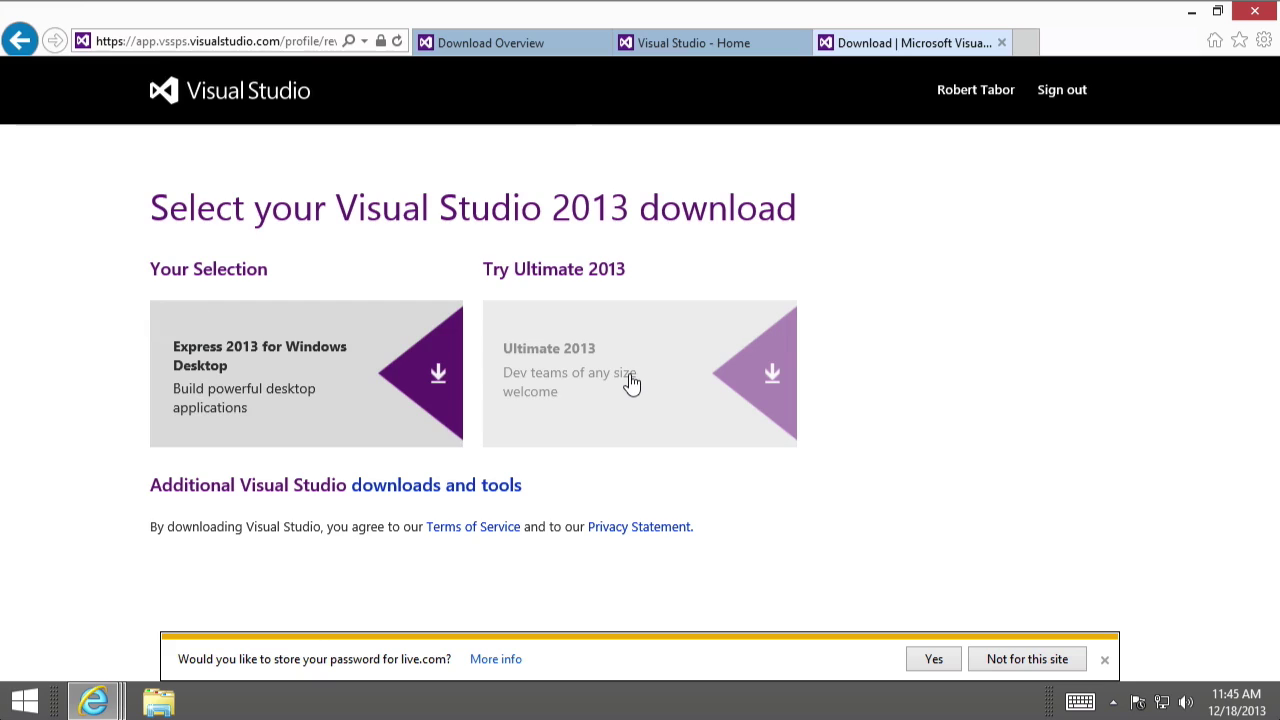
- Download the Express 2013 for Windows Desktop installer (wdexpress_full.exe) and run it
{"action": "left_click", "coordinate": [420, 383]}
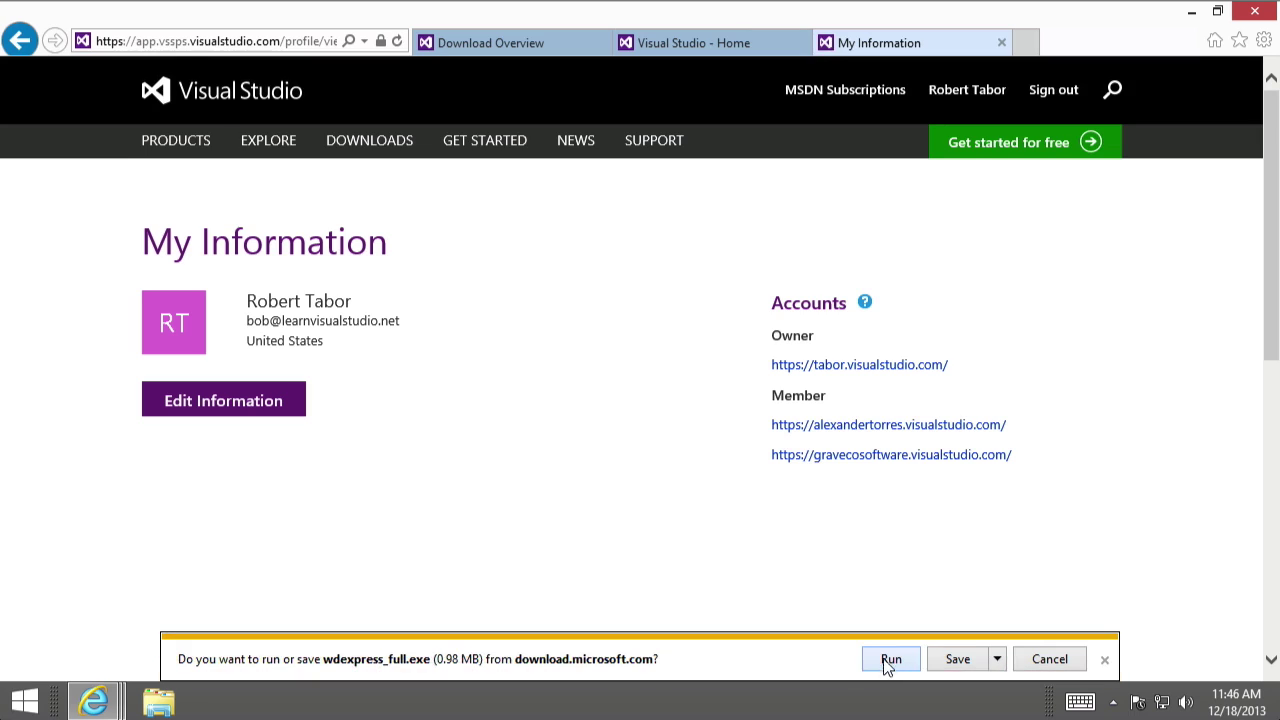
{"action": "left_click", "coordinate": [890, 660]}
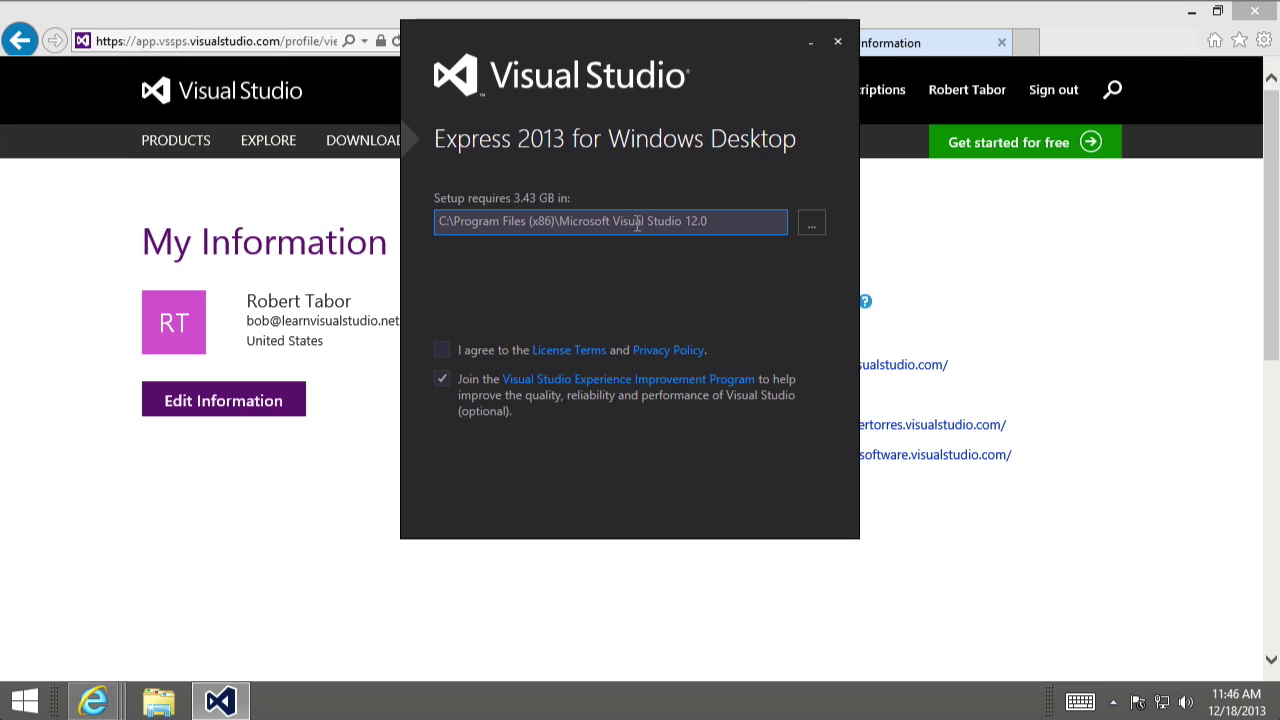
- Accept the License Terms and Privacy Policy, install to the default folder, and allow the installer's changes
{"action": "left_click", "coordinate": [441, 350]}
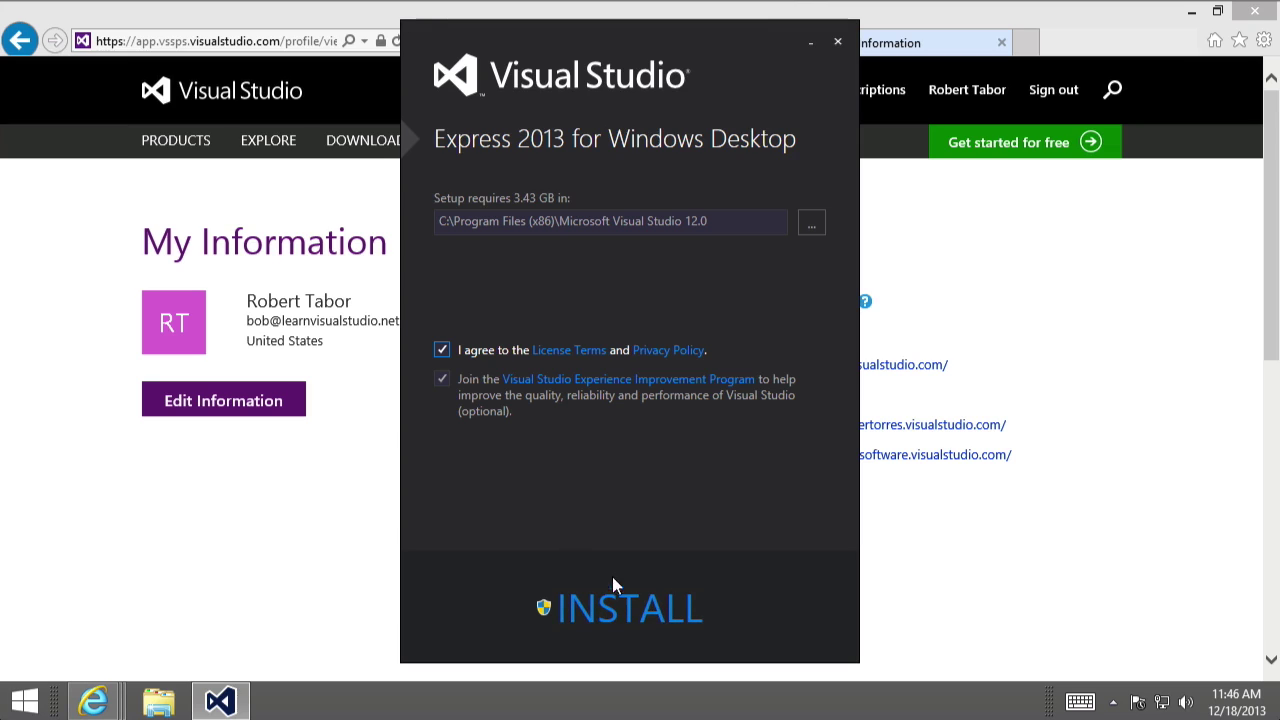
{"action": "left_click", "coordinate": [620, 615]}
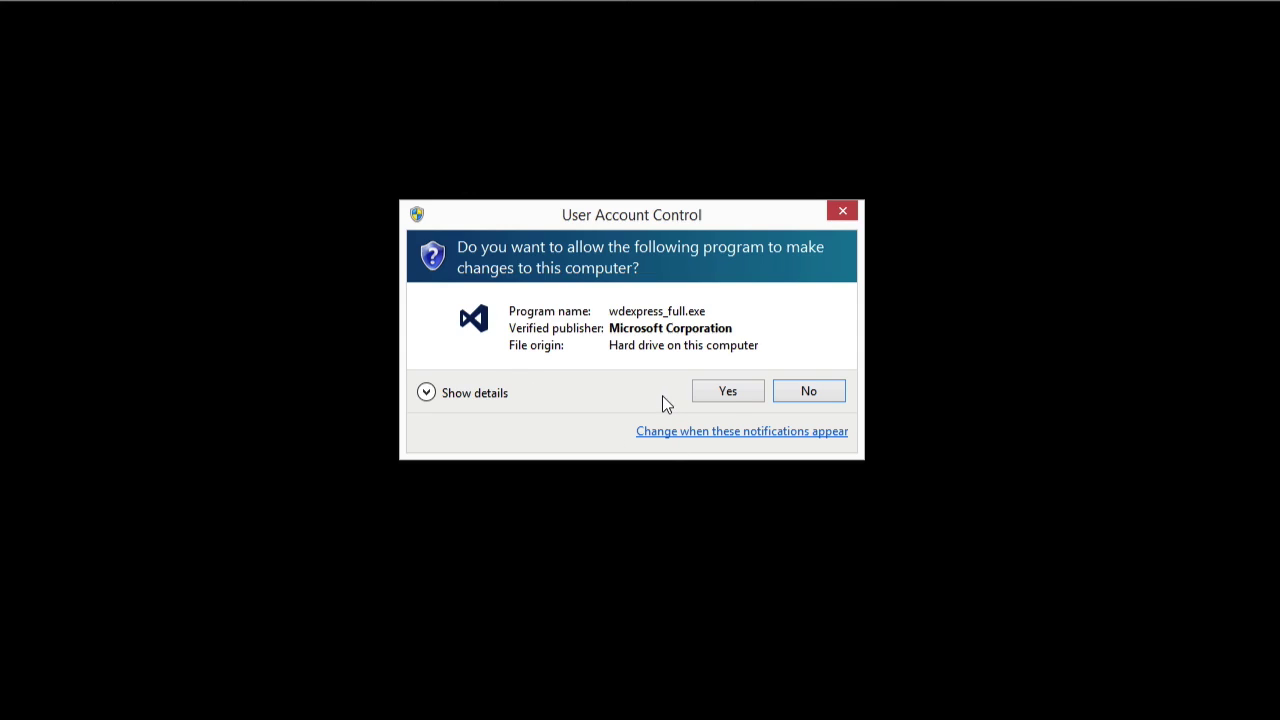
{"action": "left_click", "coordinate": [722, 397]}
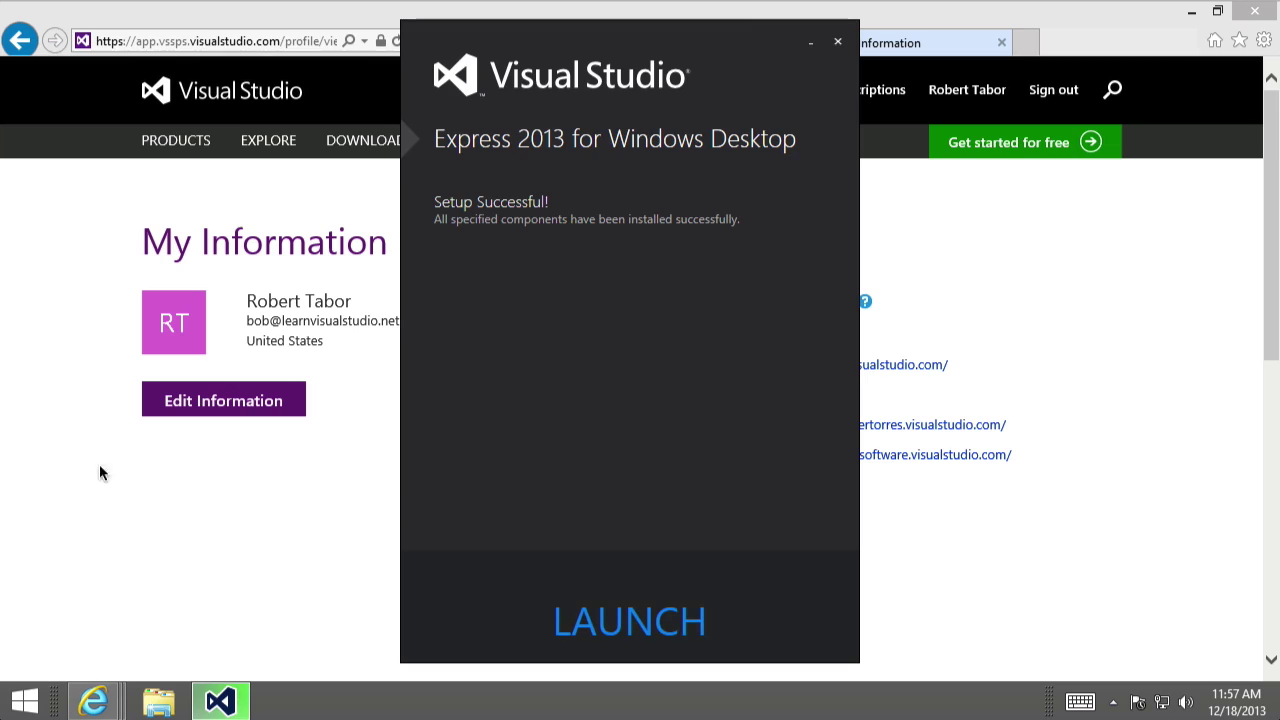
- Launch the newly installed Visual Studio Express 2013 once setup reports success
{"action": "left_click", "coordinate": [607, 625]}
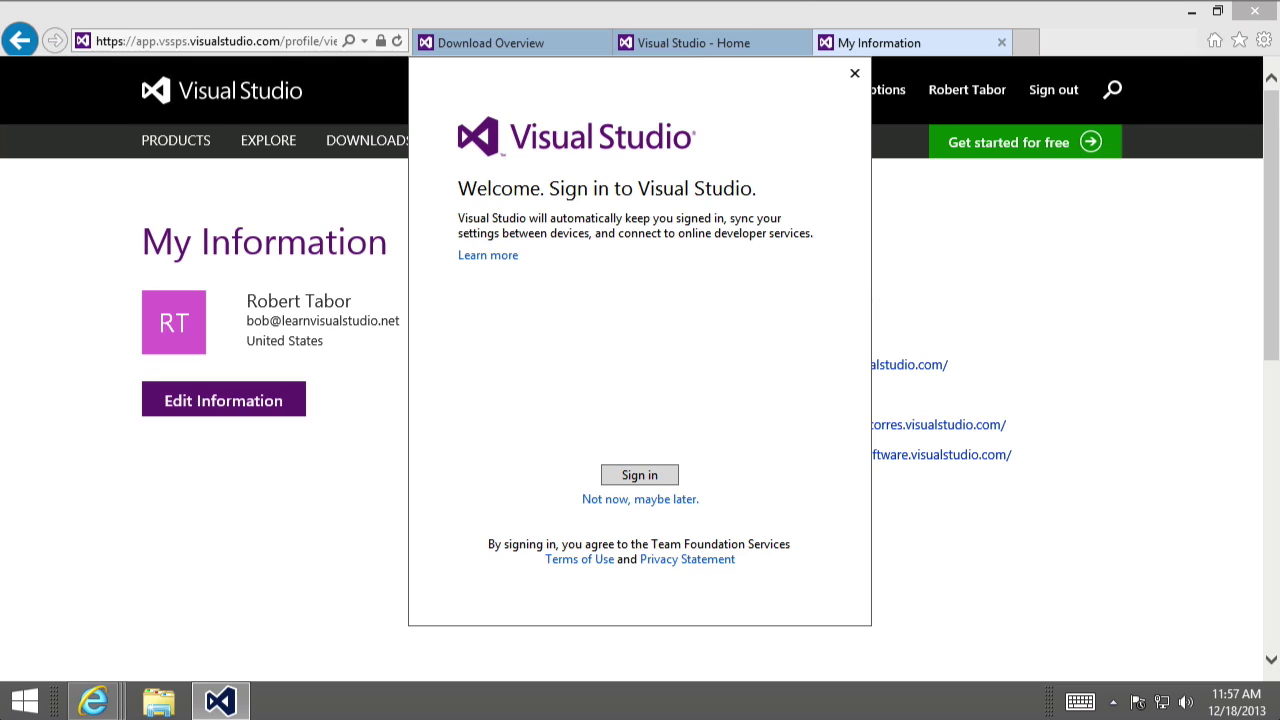
- Sign in to Visual Studio Express 2013 with the Microsoft account e-mail and password
{"action": "left_click", "coordinate": [618, 480]}
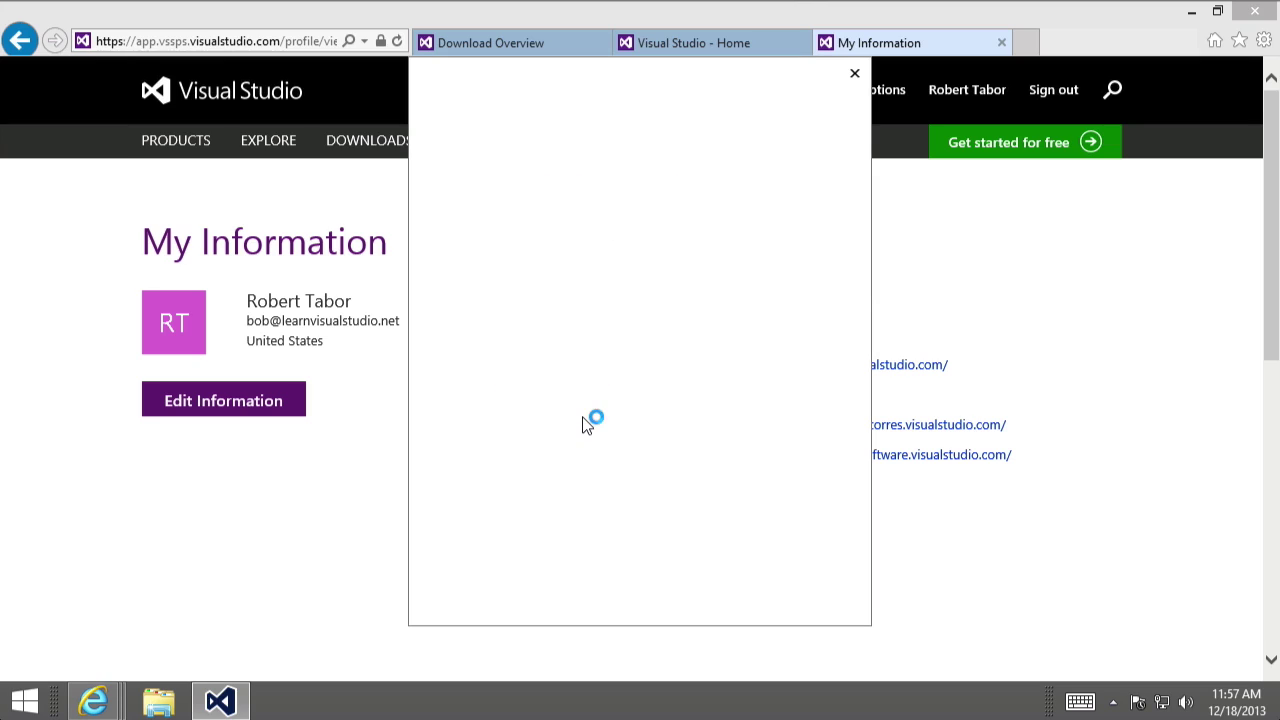
{"action": "key", "text": "Tab"}
{"action": "type", "text": "*********"}
{"action": "key", "text": "Return"}
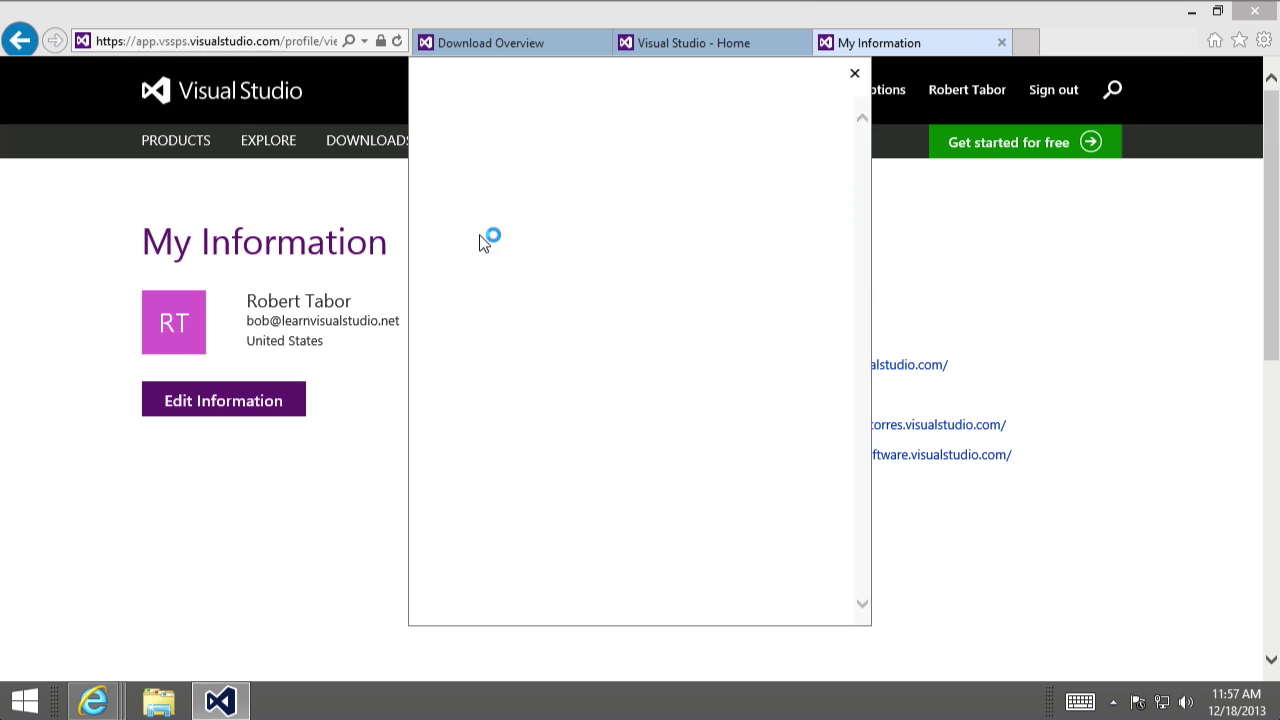